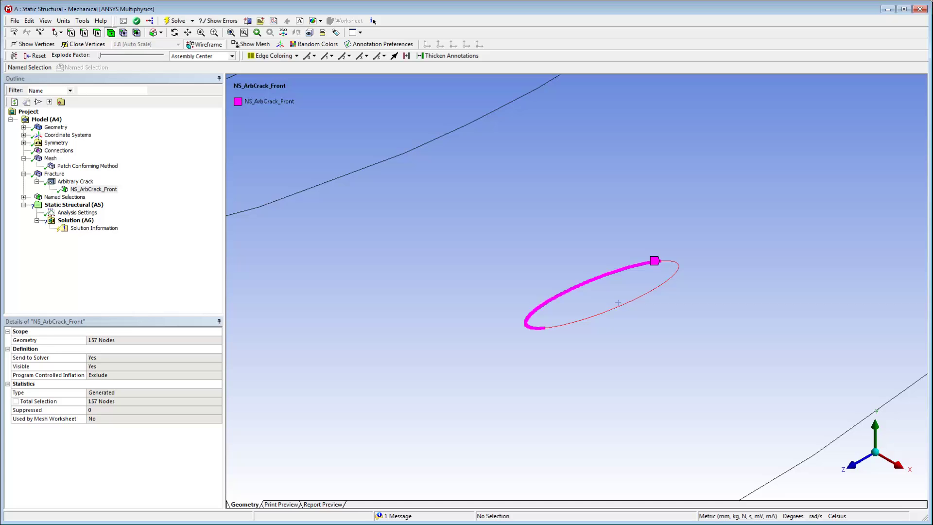
# Examine the crack surface body at the fillet between the two pipes, and return to the full model view.
pyautogui.press('Up')
pyautogui.press('Up')
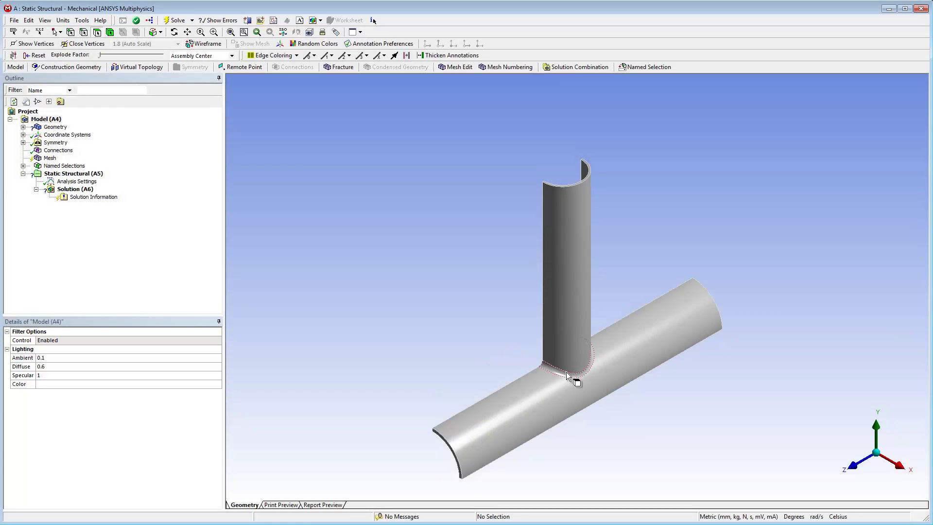
pyautogui.moveTo(591, 372); pyautogui.dragTo(591, 376)
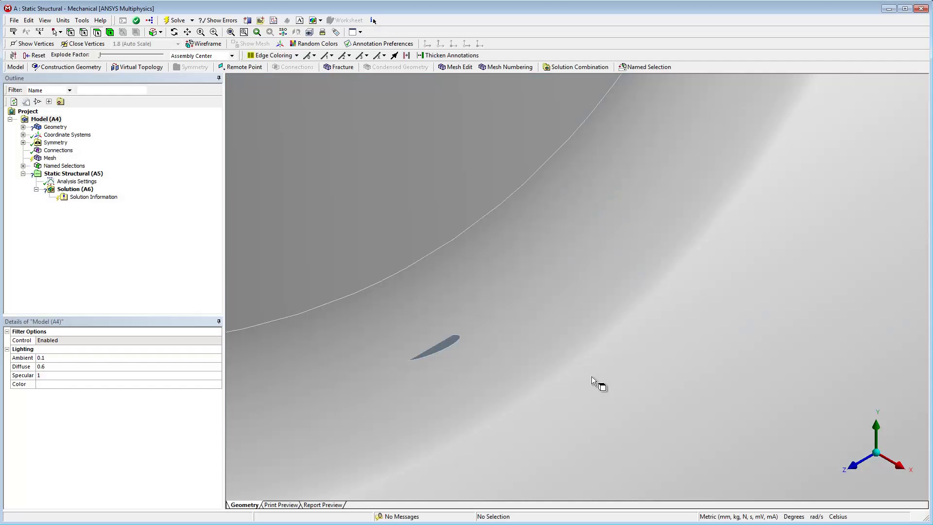
pyautogui.moveTo(374, 297); pyautogui.dragTo(521, 389)
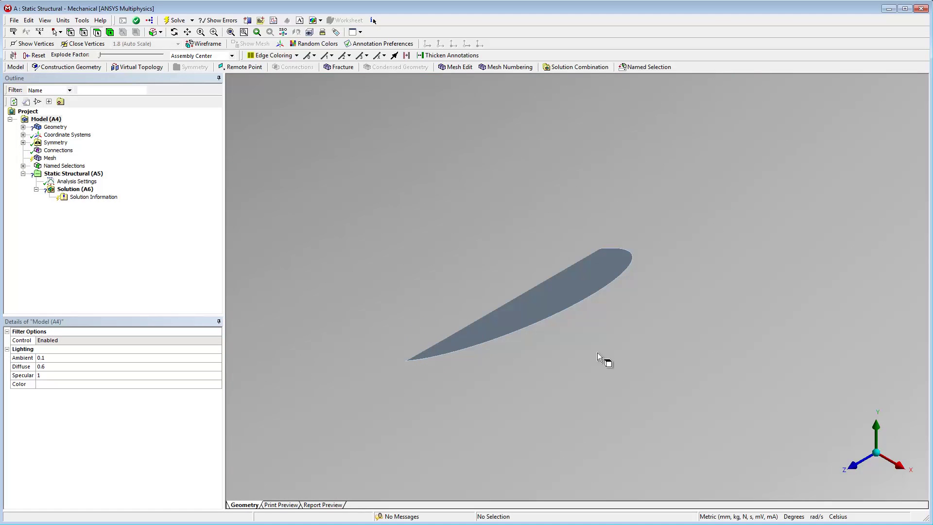
pyautogui.rightClick(712, 115)
pyautogui.click(766, 159)
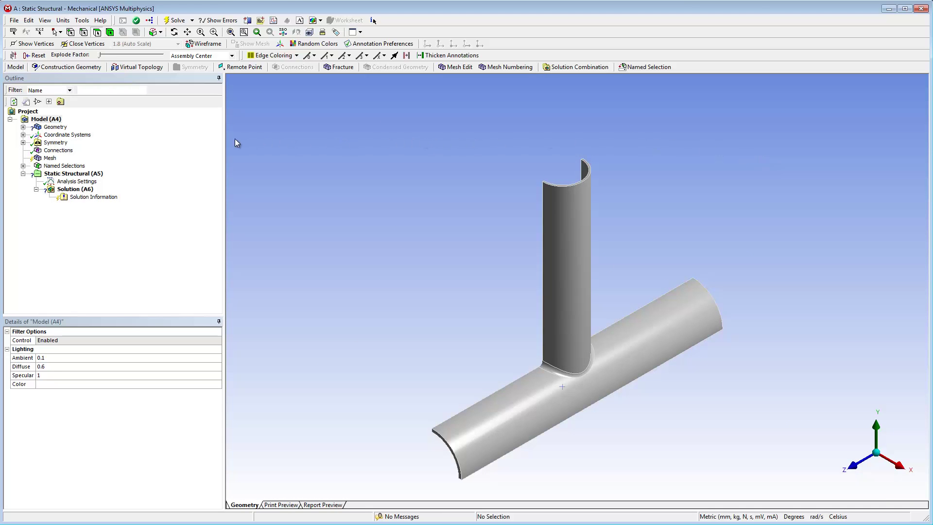
# Insert a mesh method control and scope it to the solid pipe body.
pyautogui.click(55, 160)
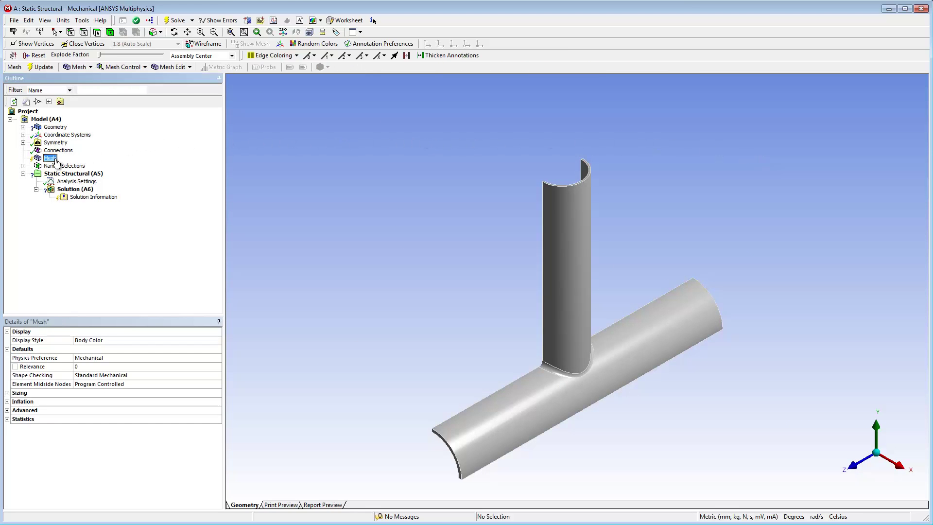
pyautogui.rightClick(56, 162)
pyautogui.moveTo(132, 165)
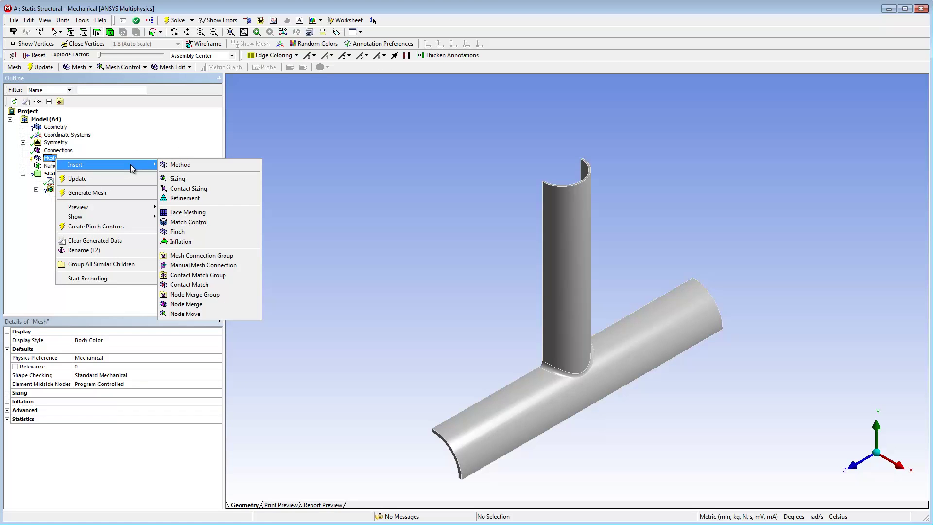
pyautogui.click(218, 165)
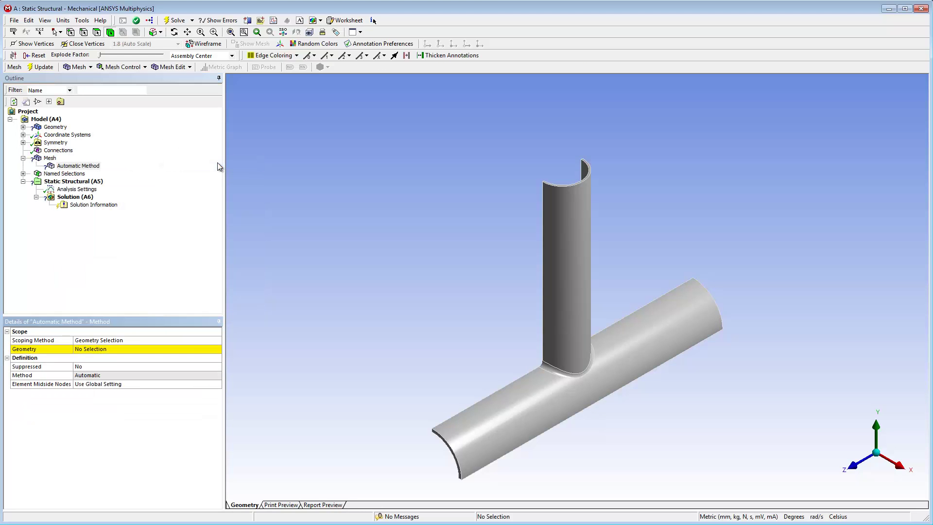
pyautogui.click(552, 261)
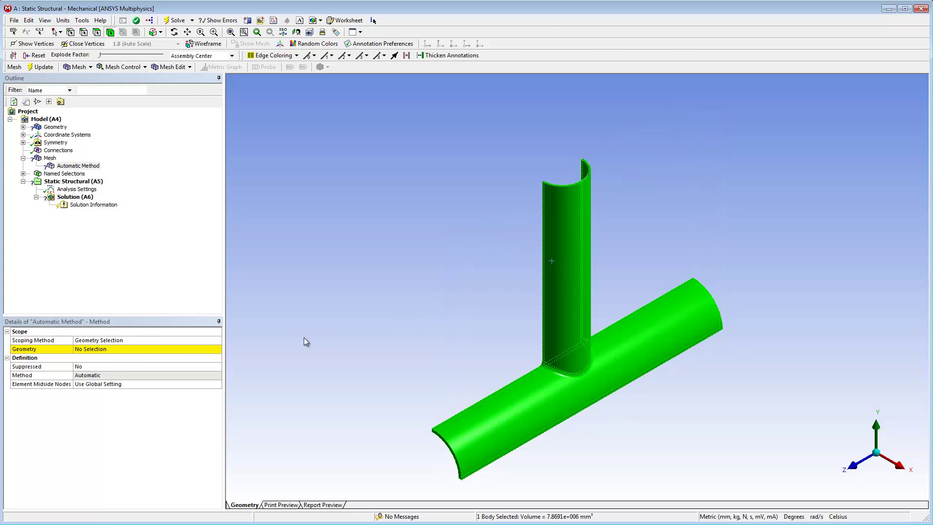
pyautogui.click(103, 349)
pyautogui.click(103, 350)
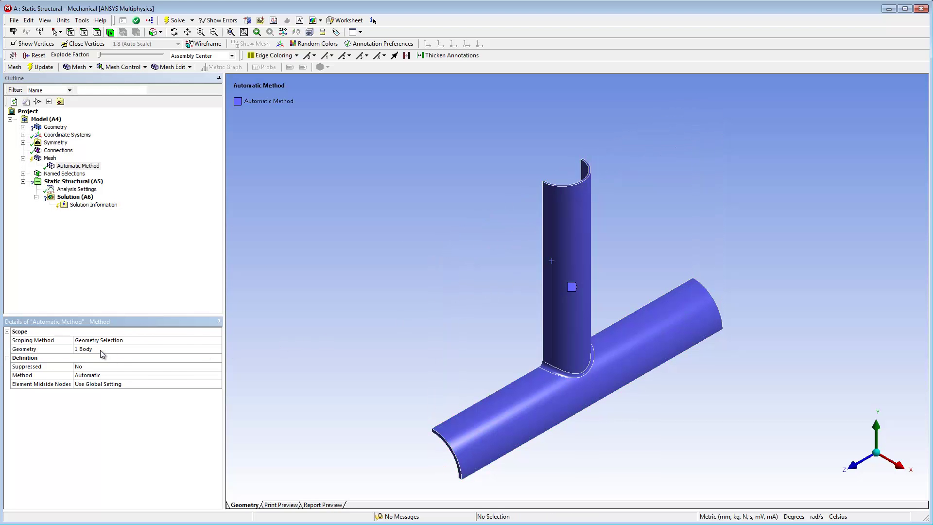
# Set the mesh method to Tetrahedrons.
pyautogui.click(204, 376)
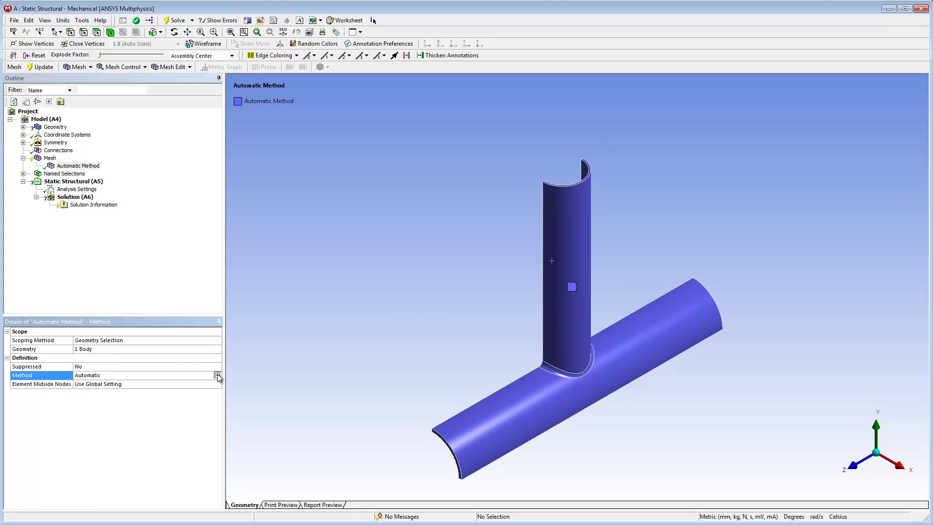
pyautogui.click(218, 375)
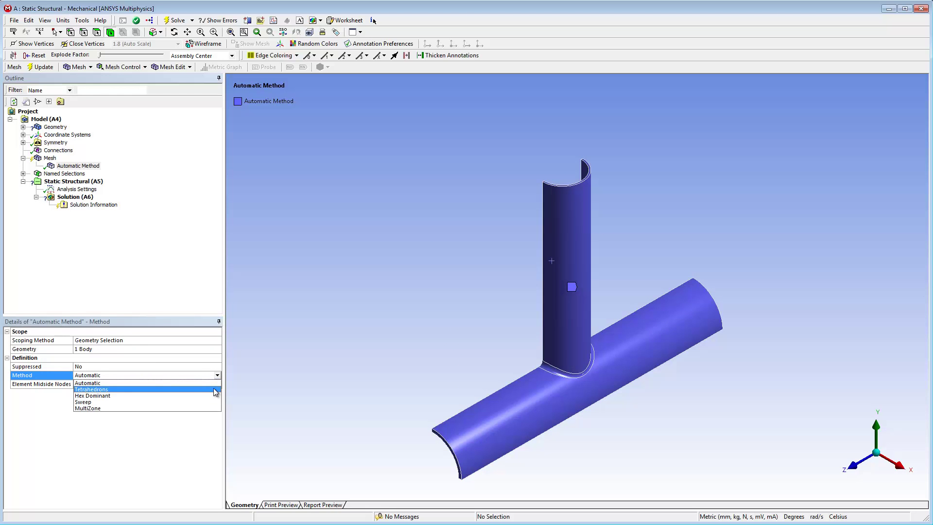
pyautogui.click(213, 389)
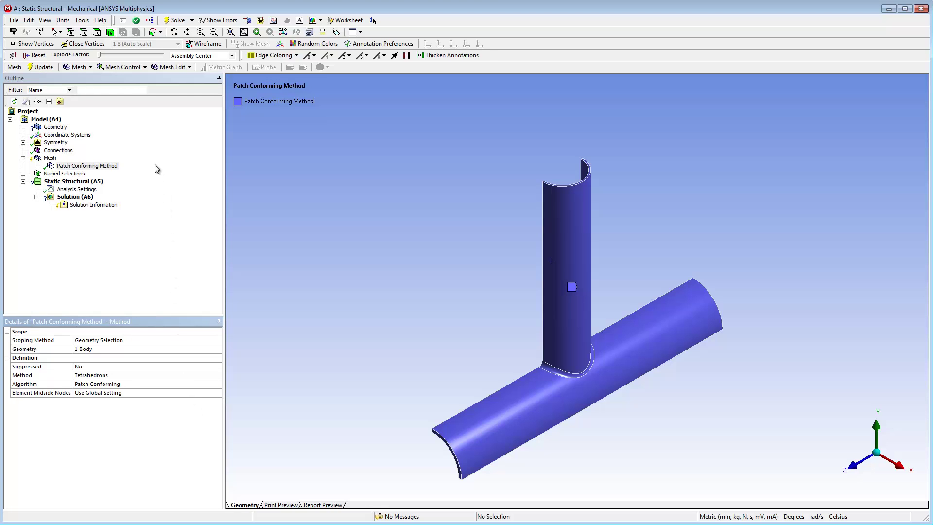
# Add a Fracture object to the model with an Arbitrary Crack scoped to the solid pipe body.
pyautogui.click(49, 119)
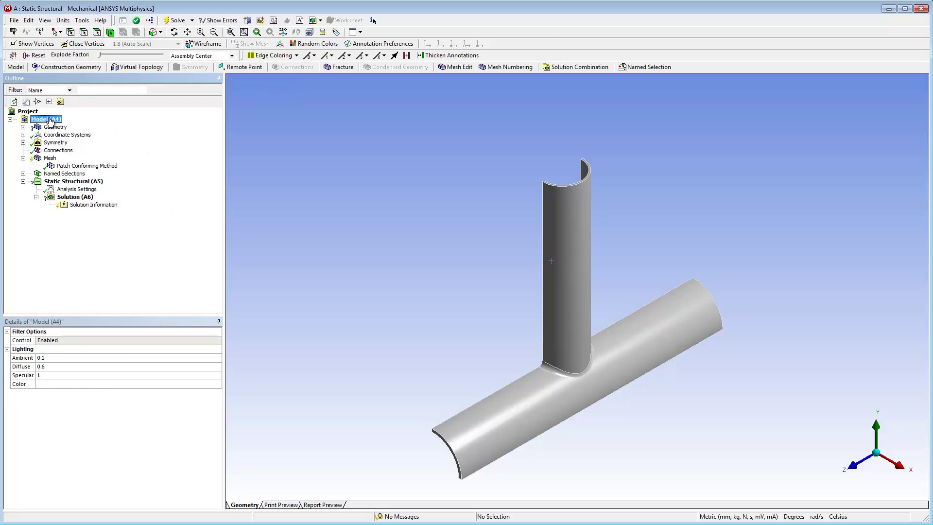
pyautogui.click(342, 68)
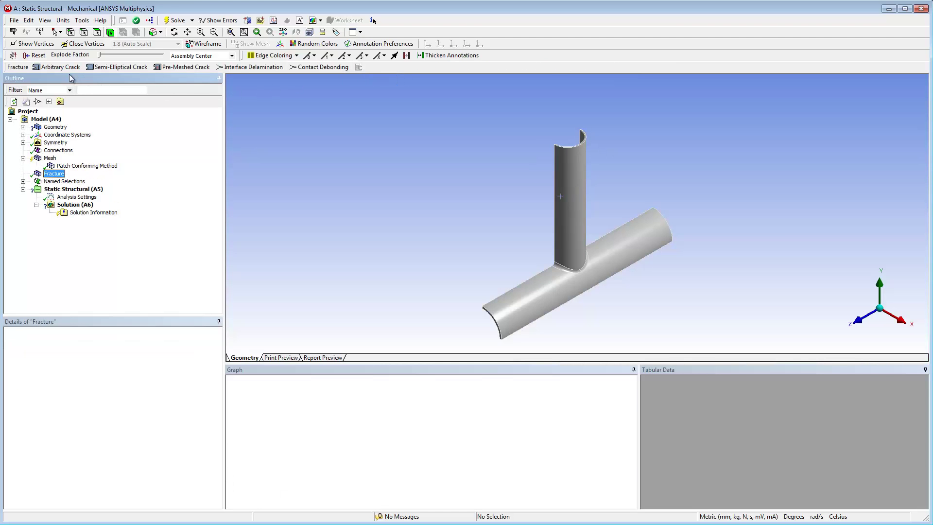
pyautogui.click(59, 67)
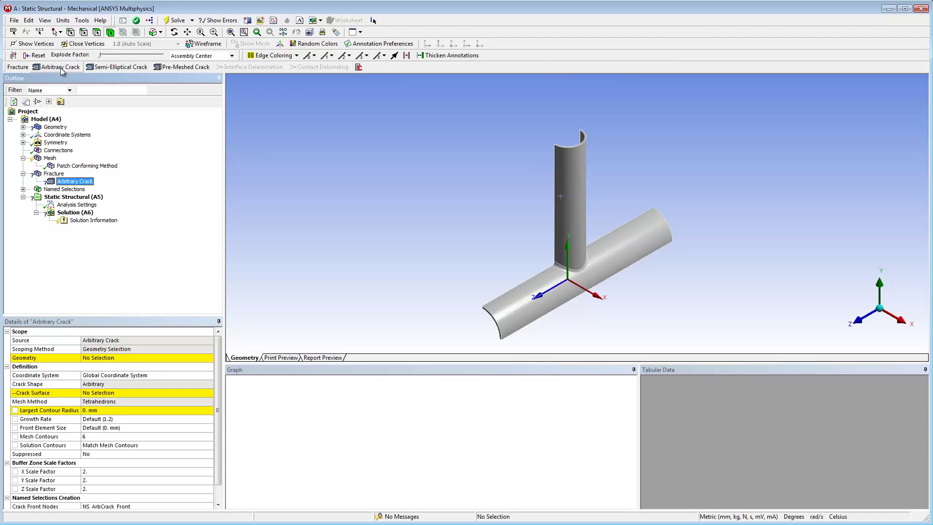
pyautogui.click(564, 276)
pyautogui.click(119, 359)
pyautogui.click(118, 360)
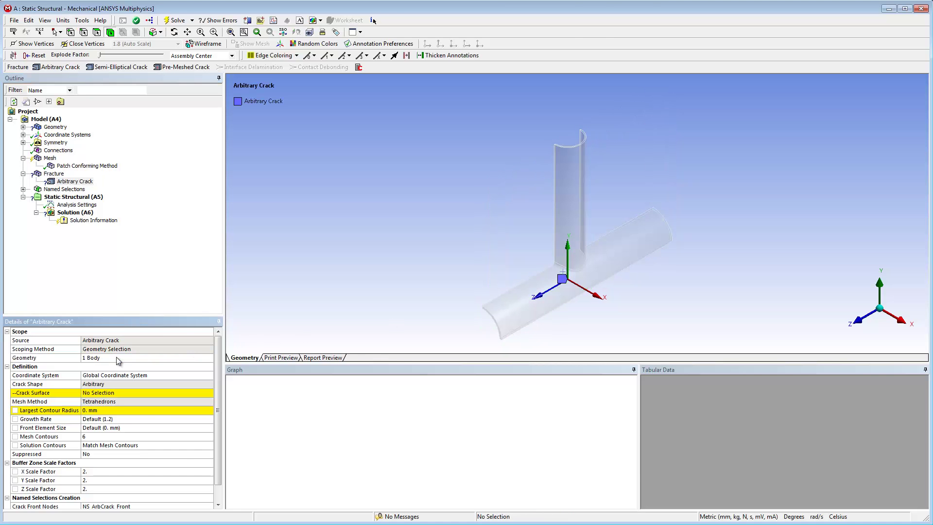
# Set the arbitrary crack's coordinate system to Plane15.
pyautogui.click(209, 377)
pyautogui.click(209, 375)
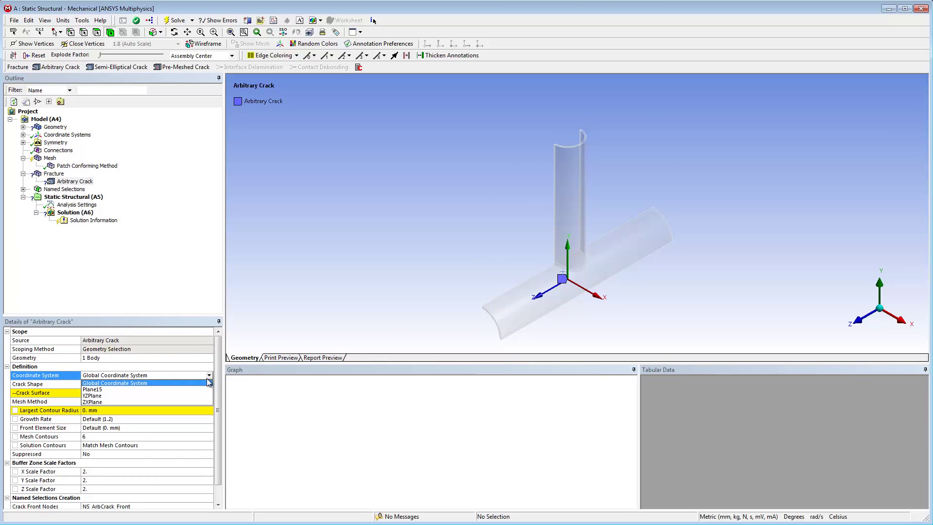
pyautogui.click(203, 390)
# Assign the elliptical surface body as the crack surface and set the largest contour radius to 1 mm.
pyautogui.scroll(3, 558, 290)
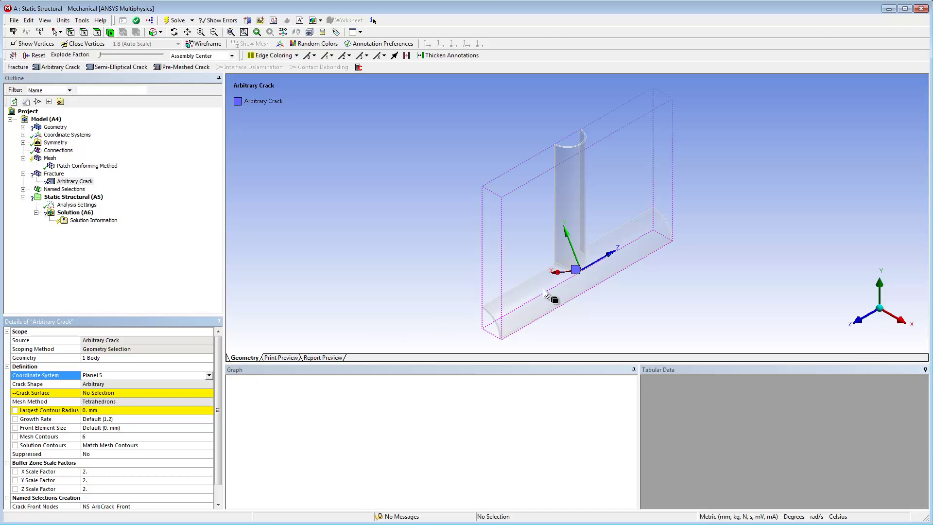
pyautogui.scroll(5, 591, 274)
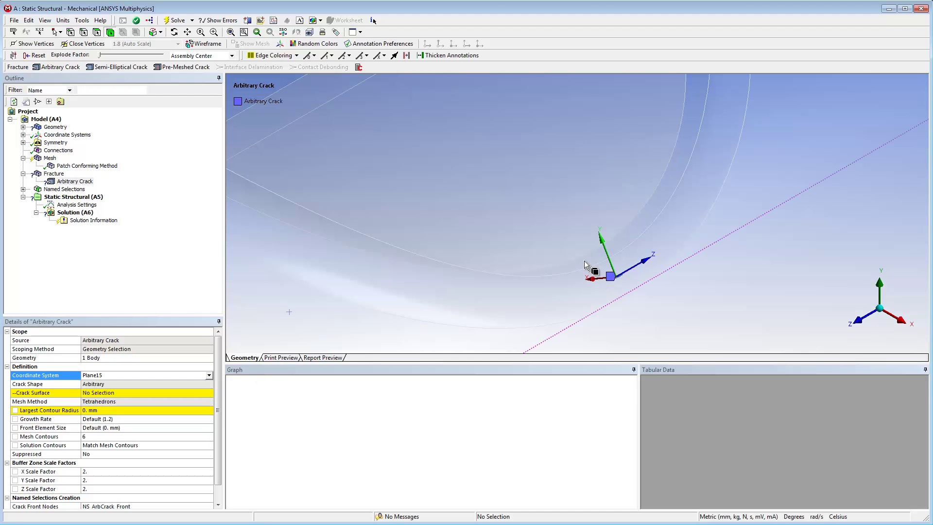
pyautogui.scroll(-5, 592, 278)
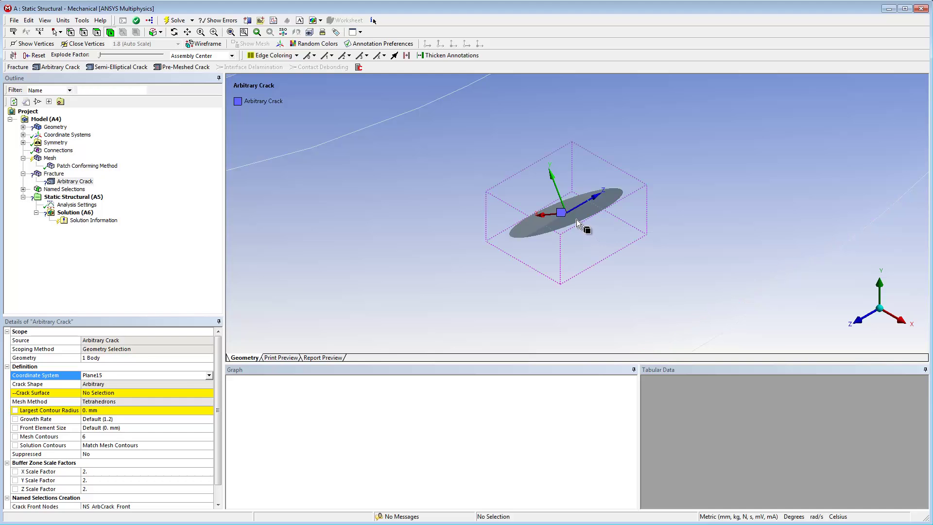
pyautogui.click(577, 219)
pyautogui.click(110, 393)
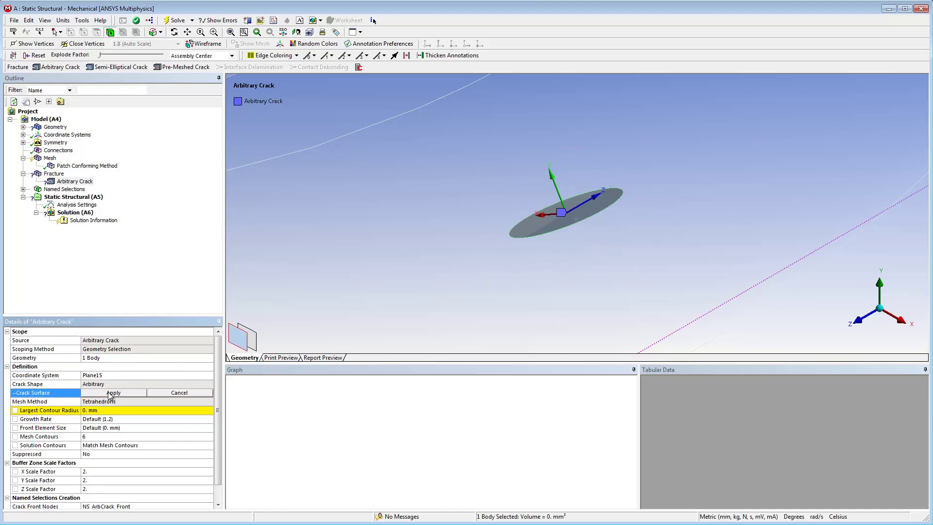
pyautogui.click(109, 393)
pyautogui.click(113, 410)
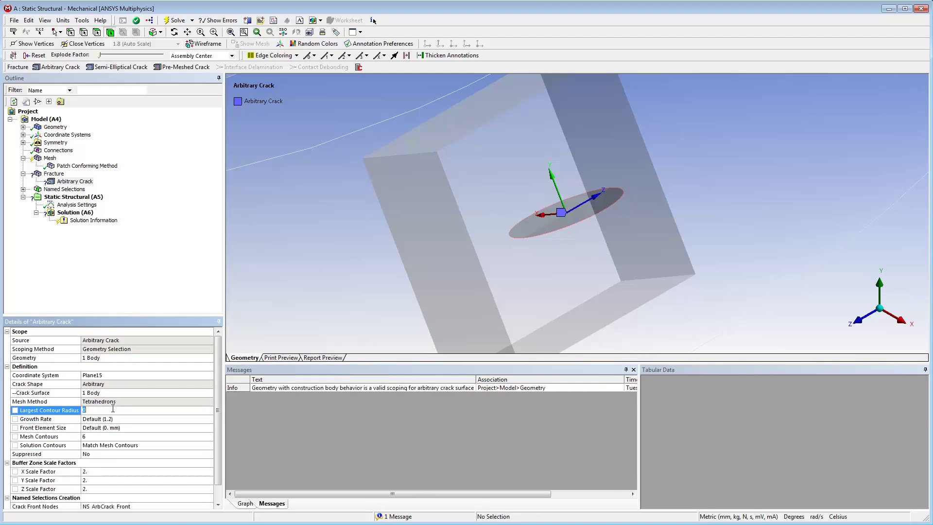
pyautogui.press('Return')
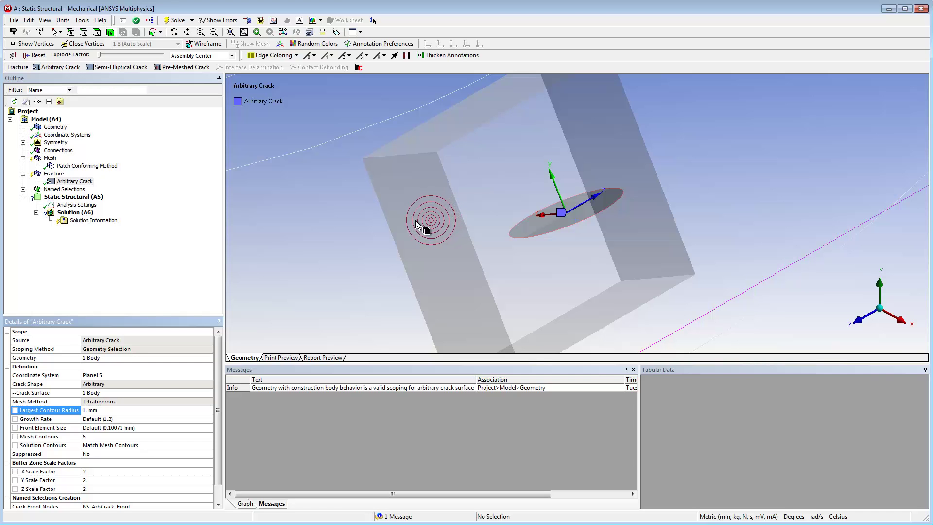
# Check the Behavior setting of the Surface Body in the geometry.
pyautogui.click(23, 127)
pyautogui.click(65, 142)
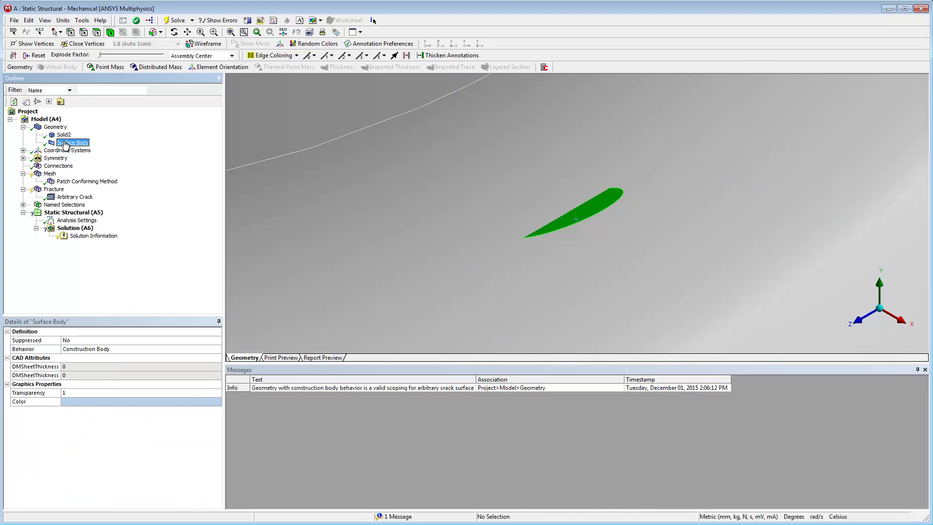
pyautogui.click(39, 350)
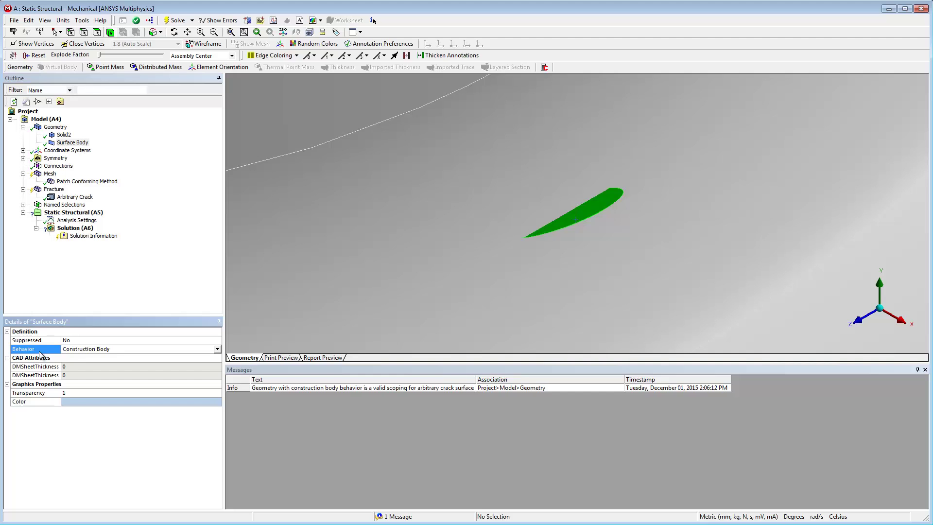
# Generate all crack meshes from the Fracture object and display the NS_ArbCrack_Front named selection.
pyautogui.click(53, 190)
pyautogui.rightClick(52, 191)
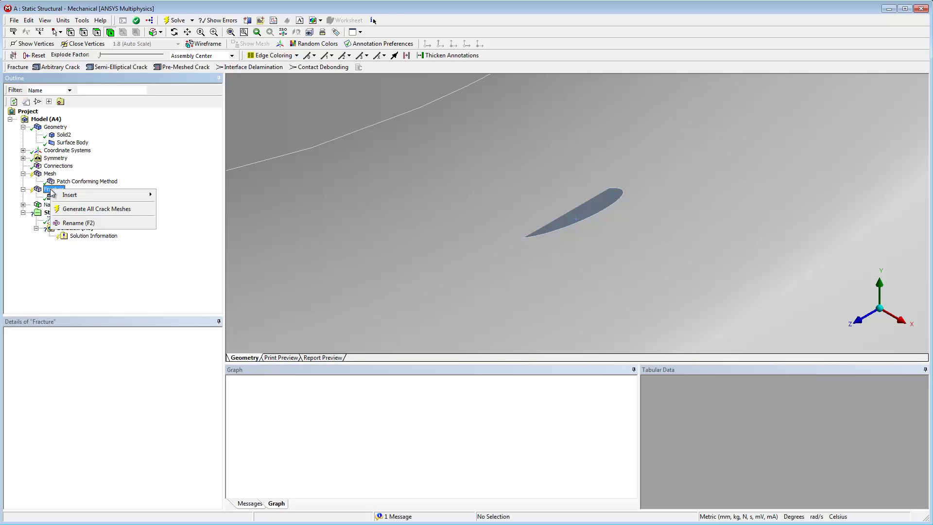
pyautogui.click(136, 209)
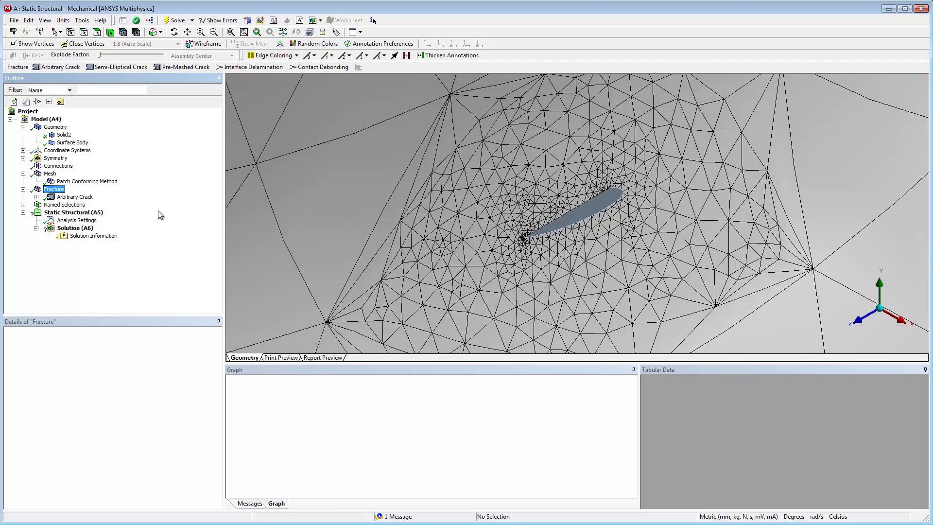
pyautogui.click(36, 197)
pyautogui.click(93, 205)
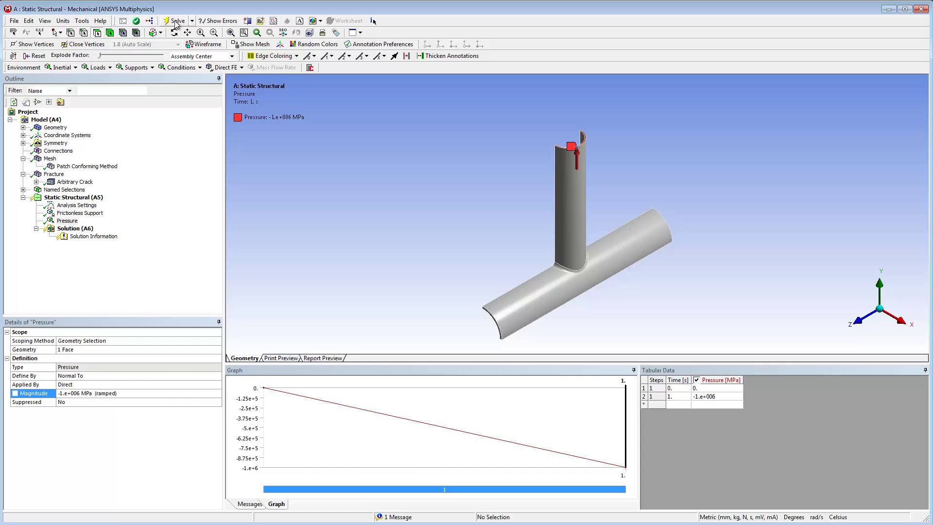
# Solve the static structural analysis.
pyautogui.click(176, 21)
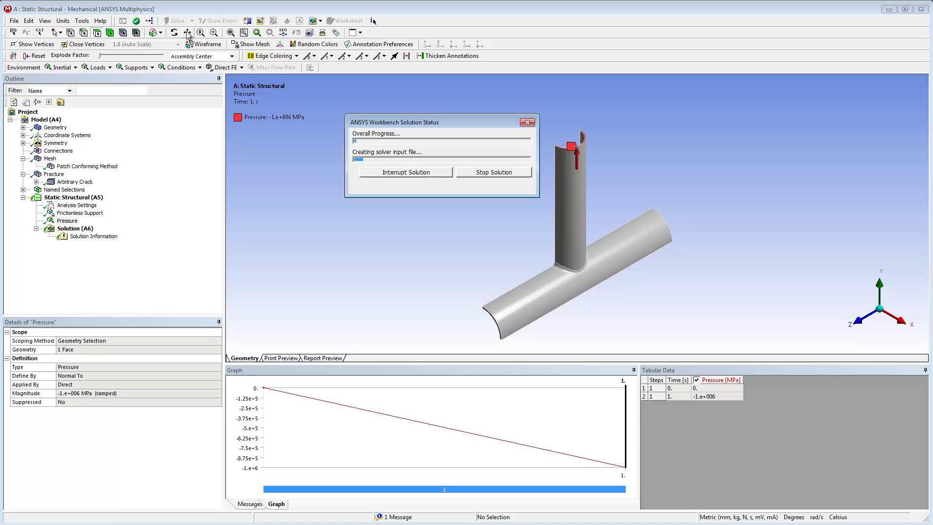